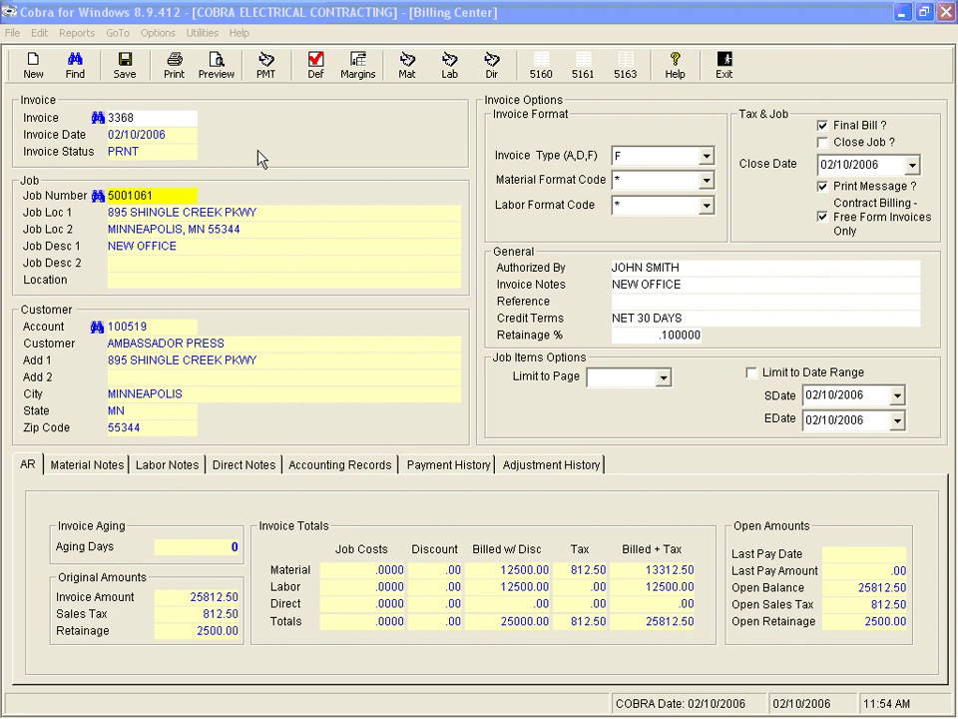
# - Open the invoice's Free Form Screen, load the INCLUDES TAX line, narrow the Desc column and widen Amount and Total
pyautogui.click(117, 32)
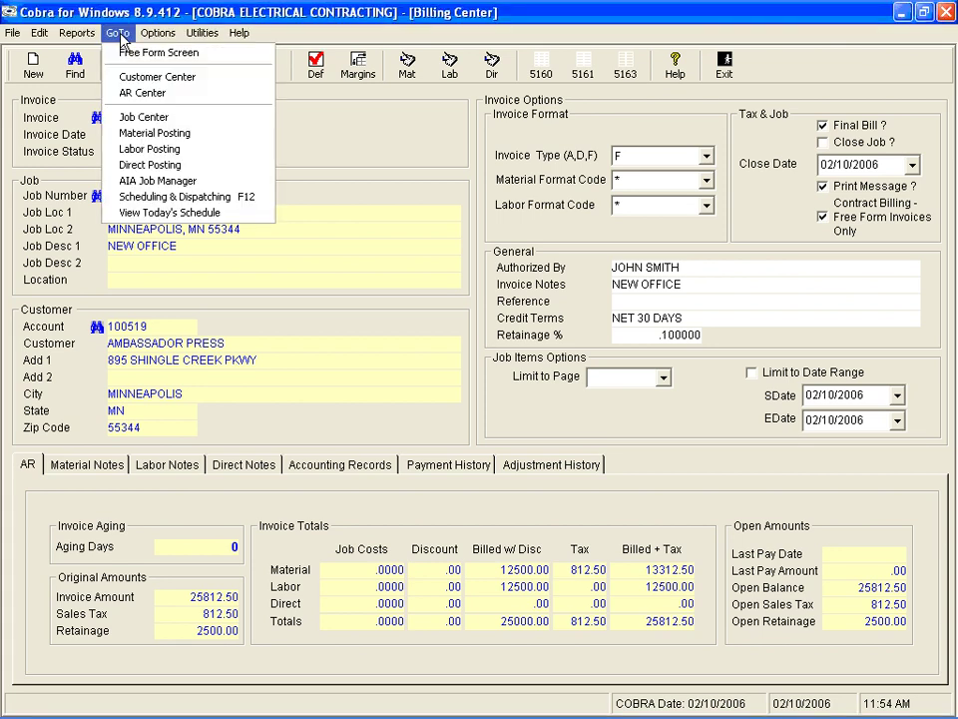
pyautogui.click(130, 56)
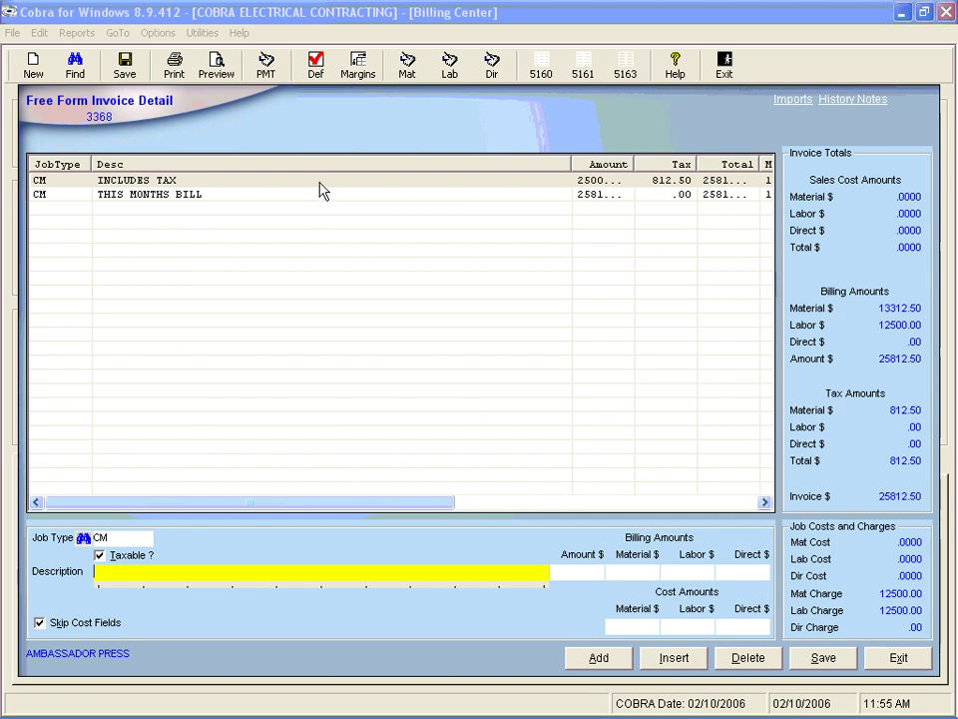
pyautogui.click(320, 182)
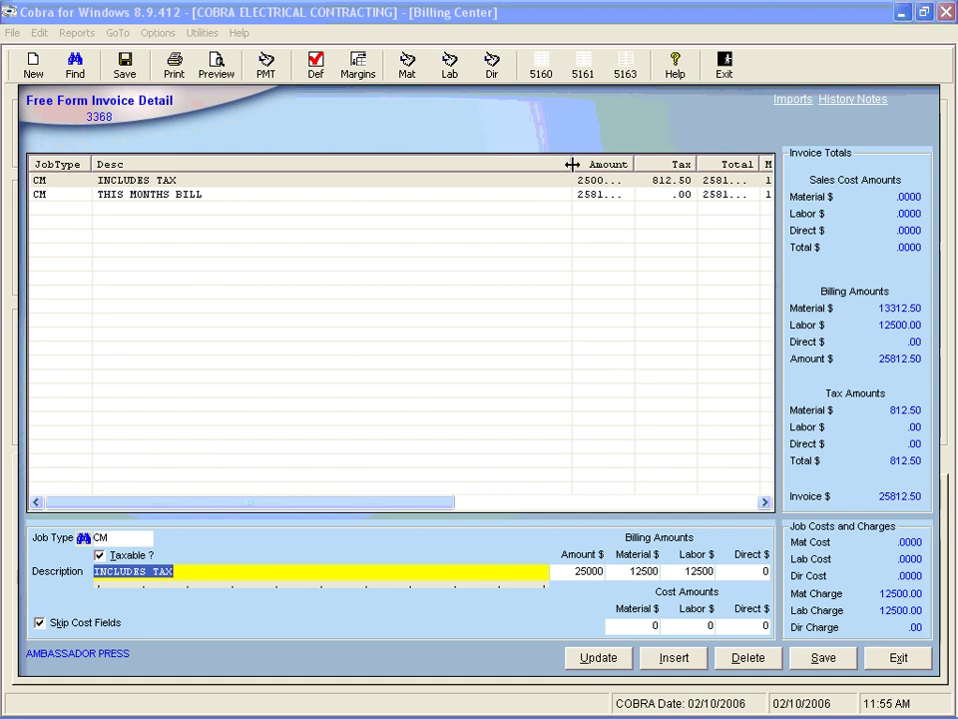
pyautogui.moveTo(572, 164); pyautogui.dragTo(539, 164)
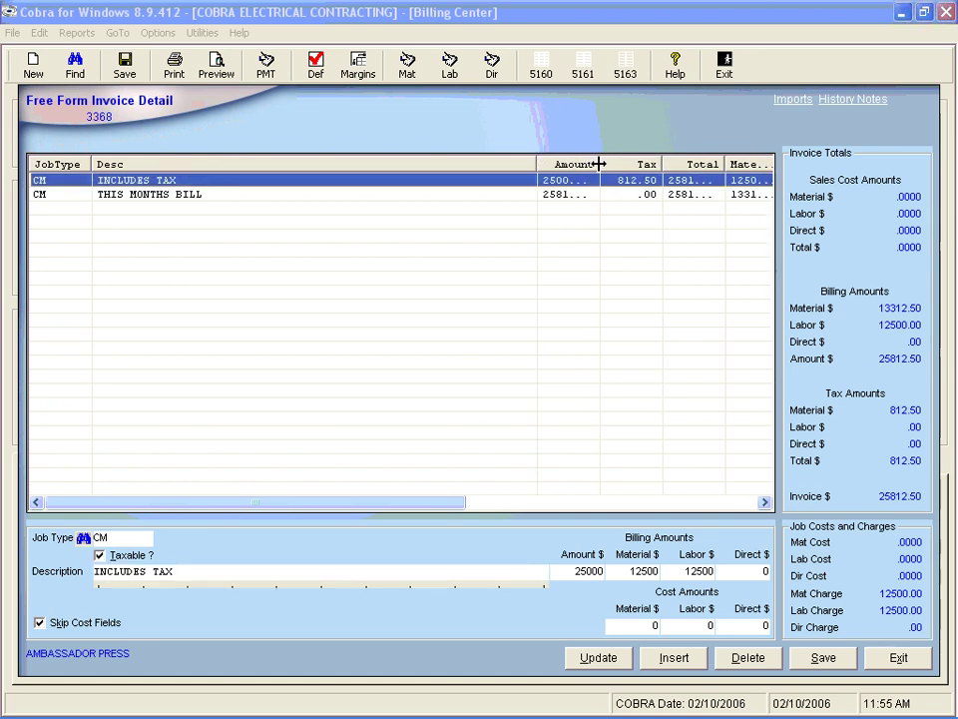
pyautogui.moveTo(599, 164); pyautogui.dragTo(618, 164)
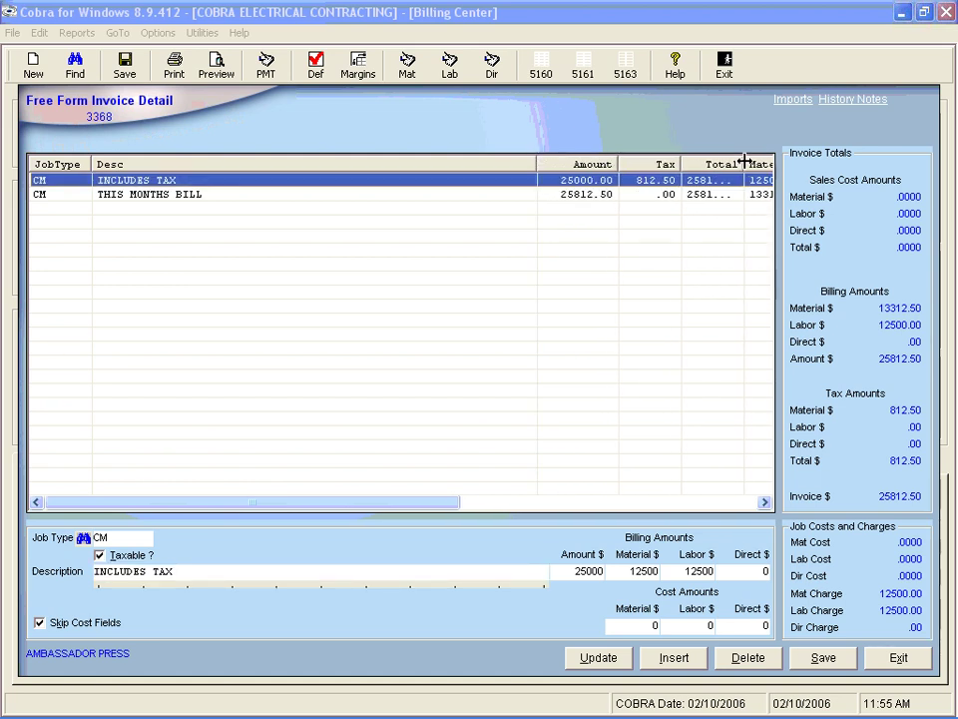
pyautogui.moveTo(744, 163); pyautogui.dragTo(761, 164)
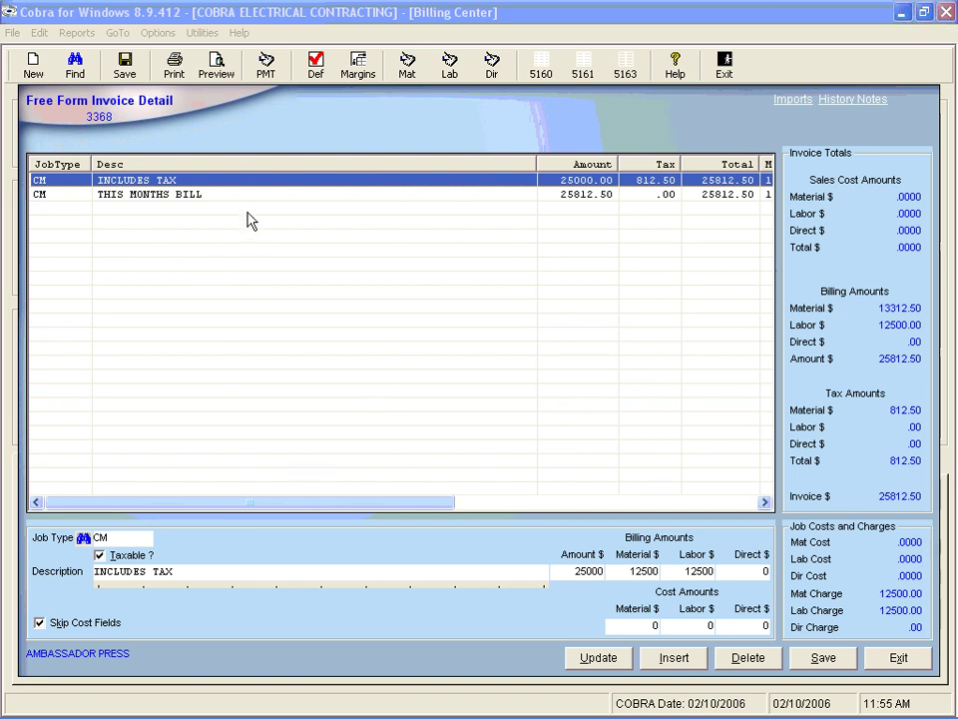
# - Update the INCLUDES TAX line with 12500 material, accepting the 25000 billing amount and the remainder as labor
pyautogui.doubleClick(272, 186)
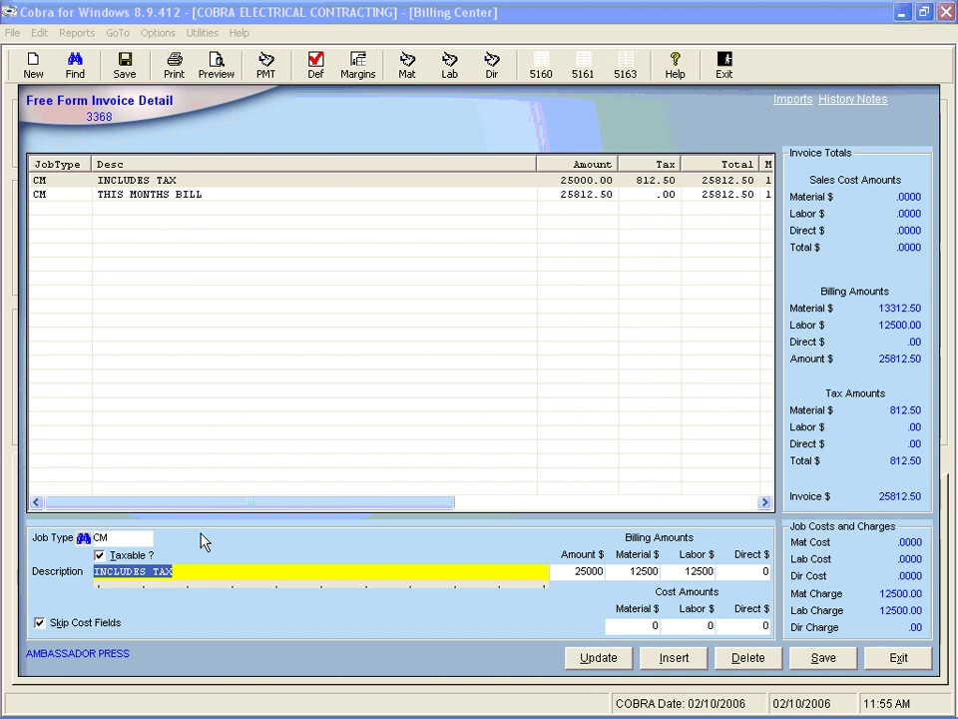
pyautogui.press('Tab')
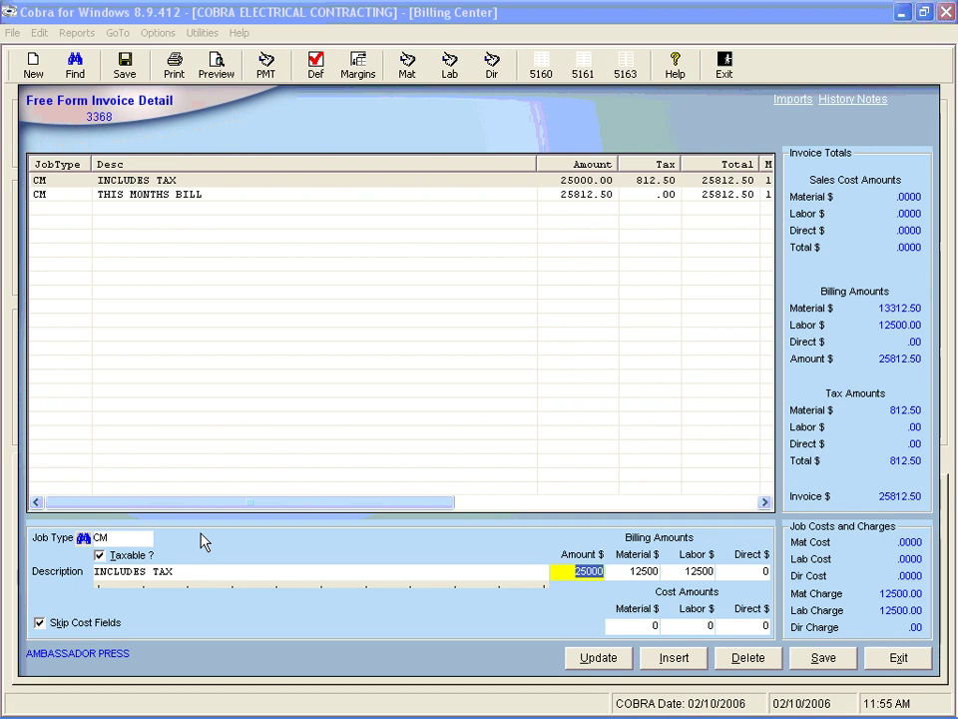
pyautogui.press('Tab')
pyautogui.write('125')
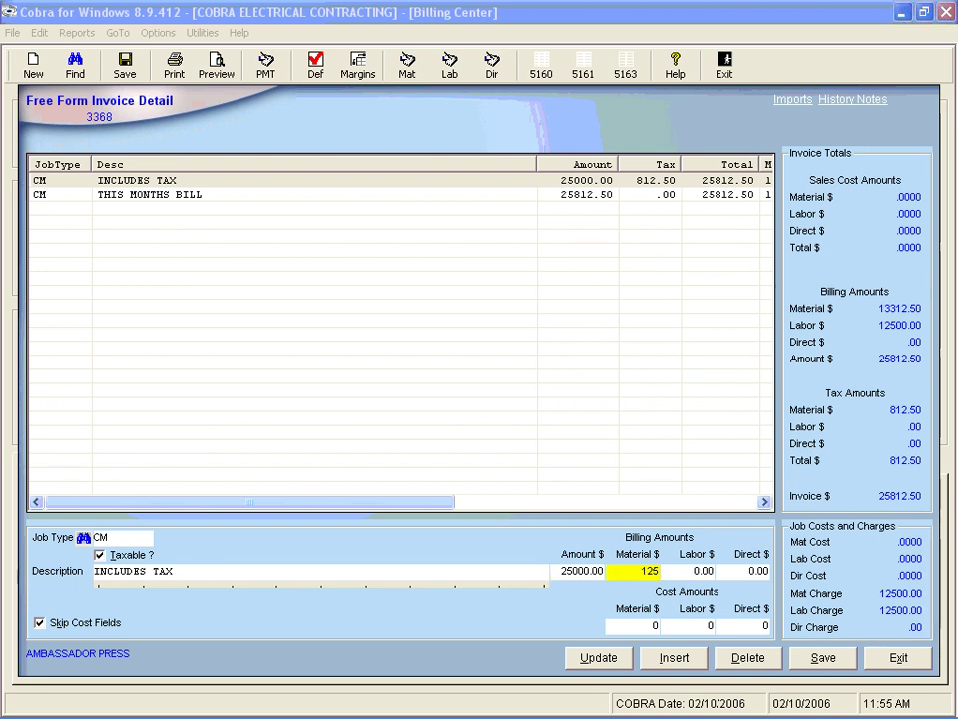
pyautogui.write('00')
pyautogui.press('Tab')
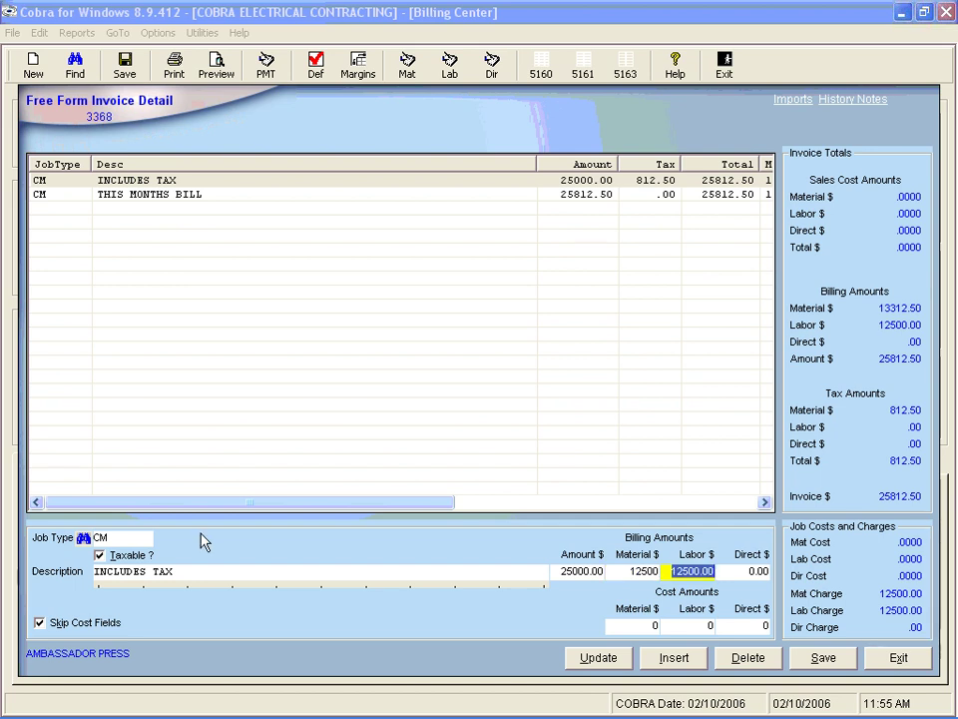
pyautogui.press('Tab')
pyautogui.press('Tab')
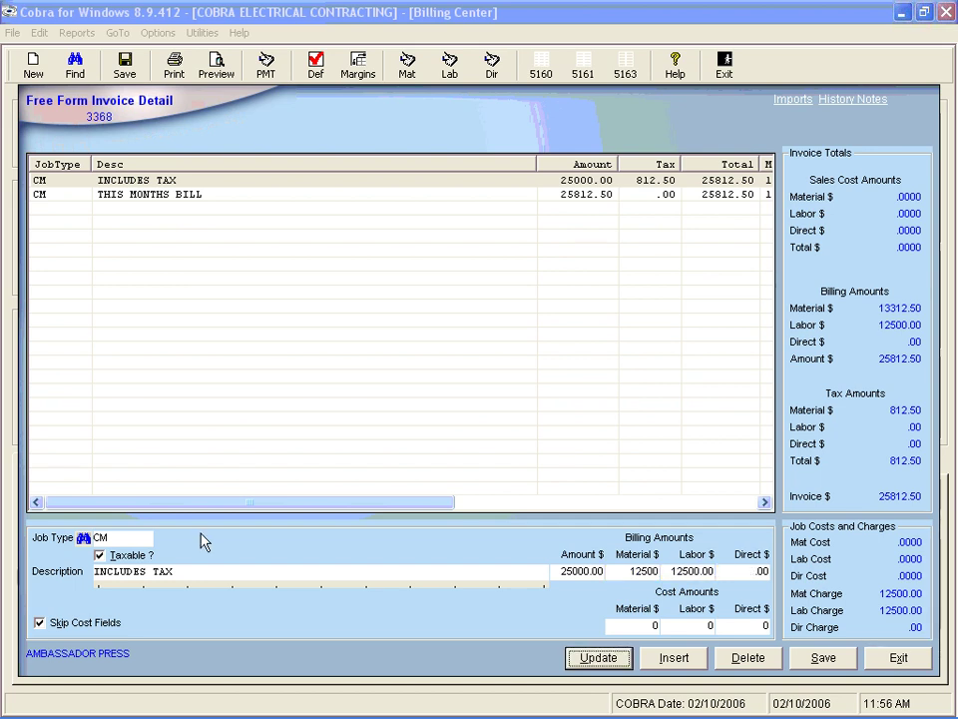
pyautogui.press('Return')
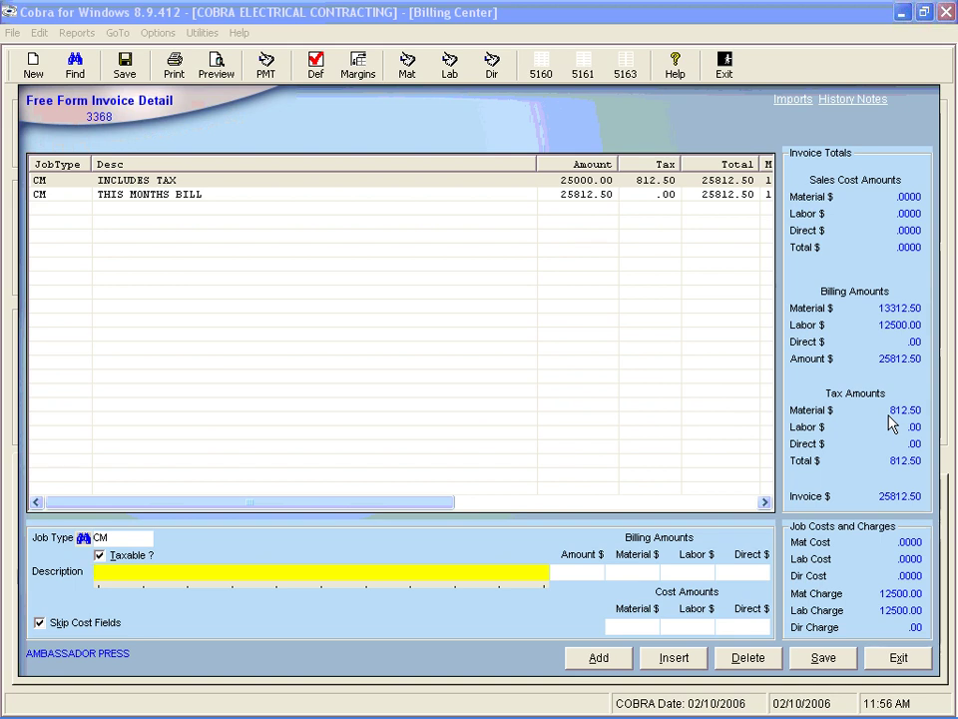
# - Update the THIS MONTHS BILL line as non-taxable with 13312.50 material, accepting its billing amount and the remainder as labor
pyautogui.click(412, 199)
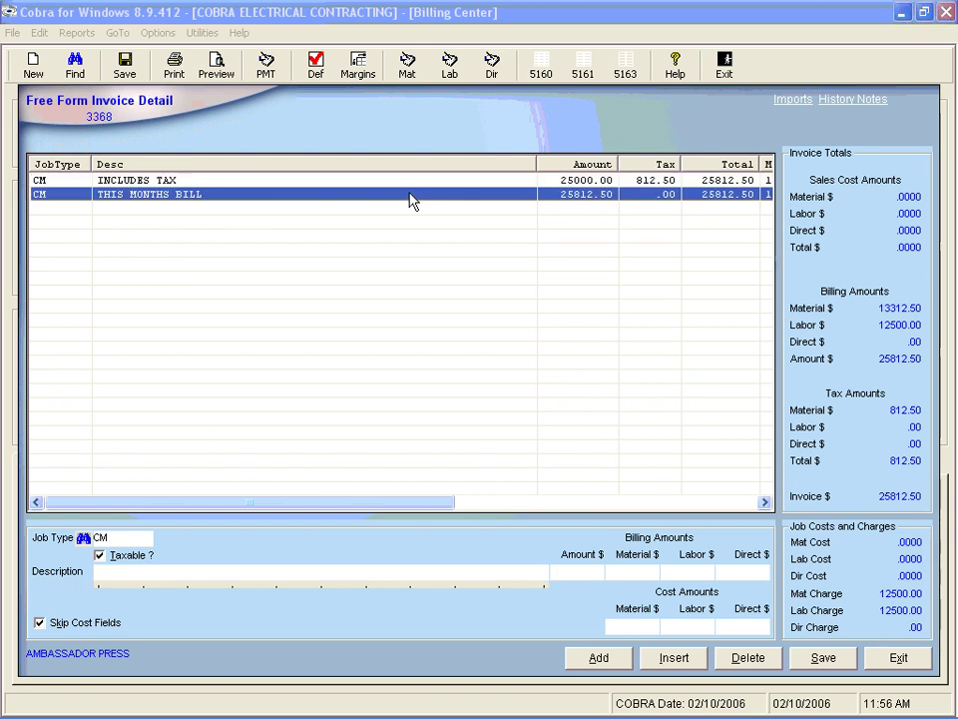
pyautogui.doubleClick(409, 200)
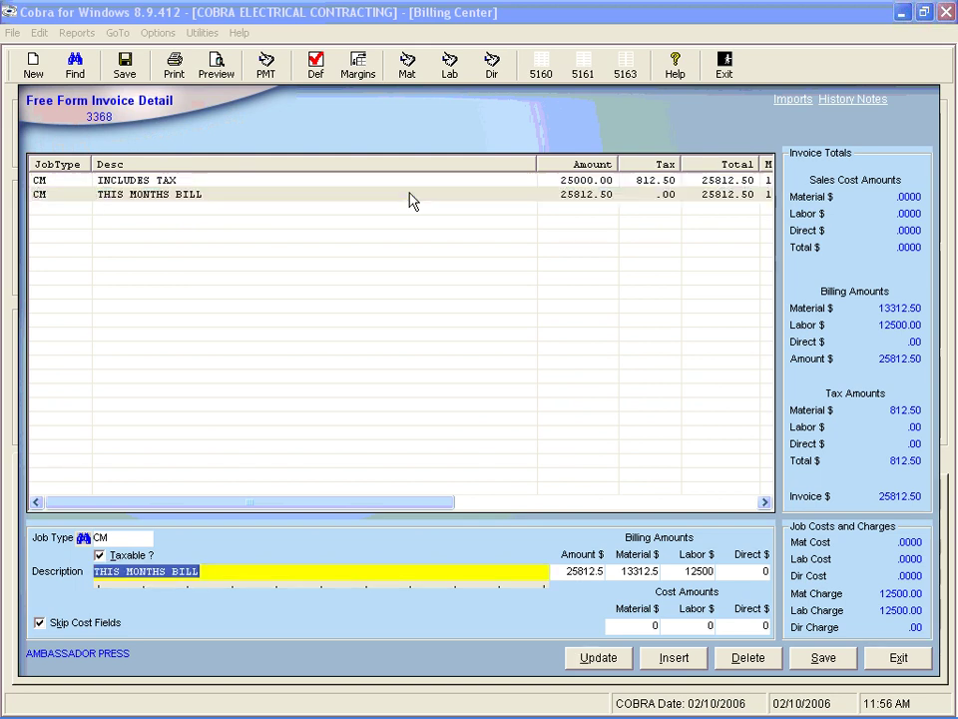
pyautogui.click(100, 556)
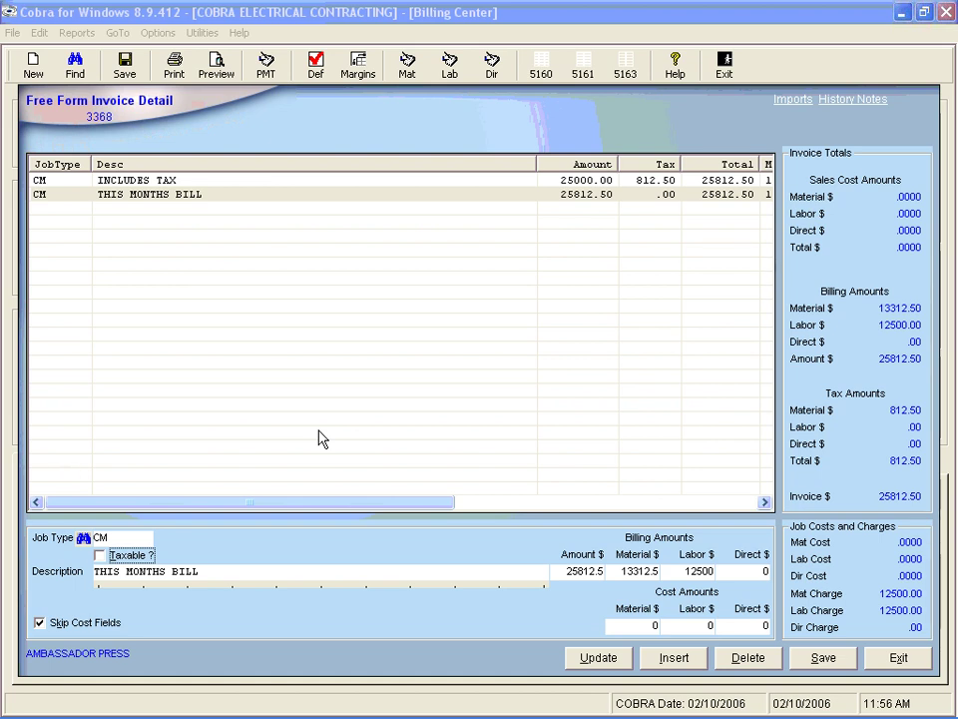
pyautogui.press('Tab')
pyautogui.press('Tab')
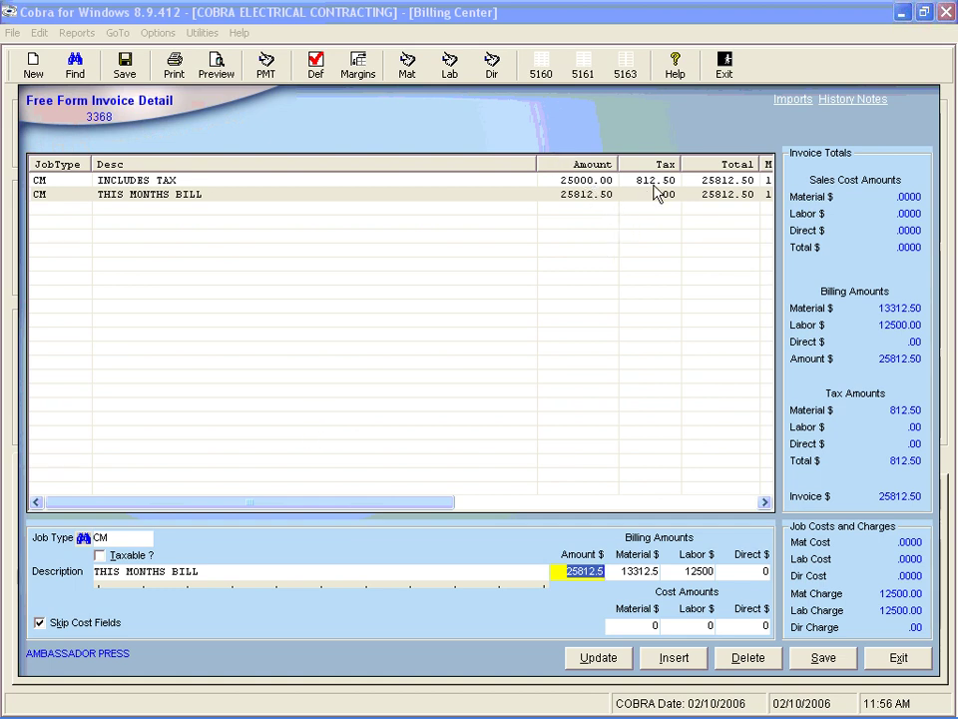
pyautogui.press('Tab')
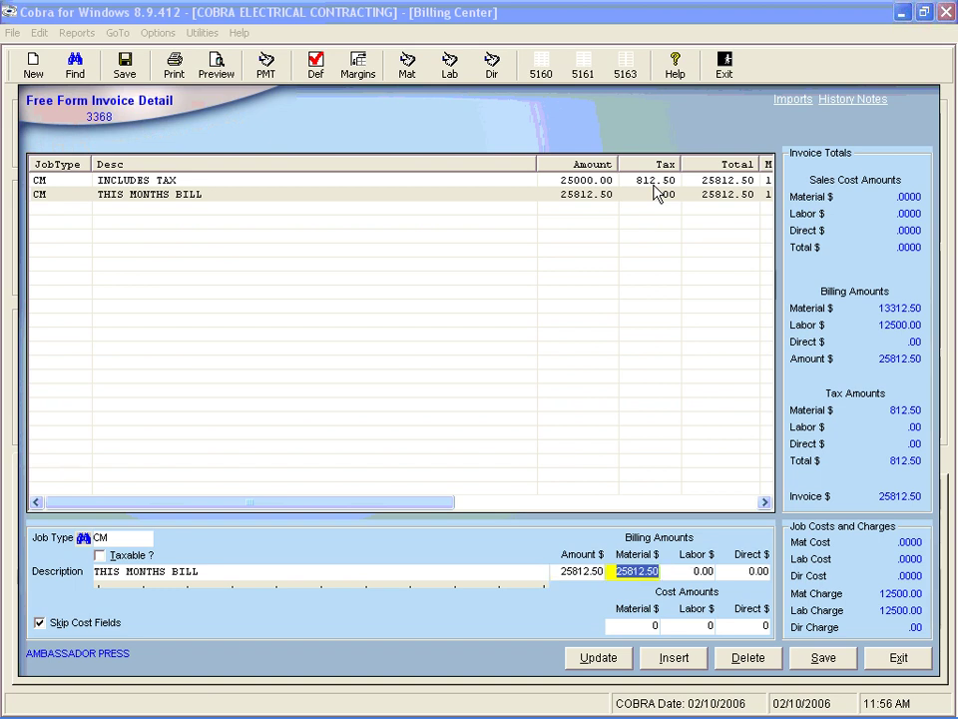
pyautogui.write('133')
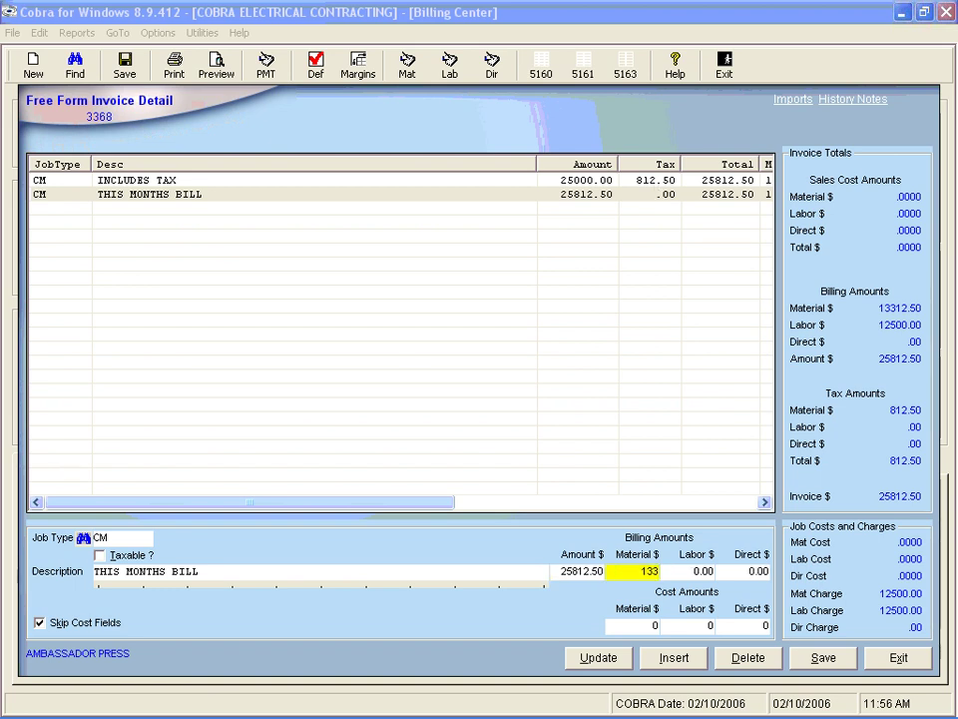
pyautogui.write('12.5')
pyautogui.press('Tab')
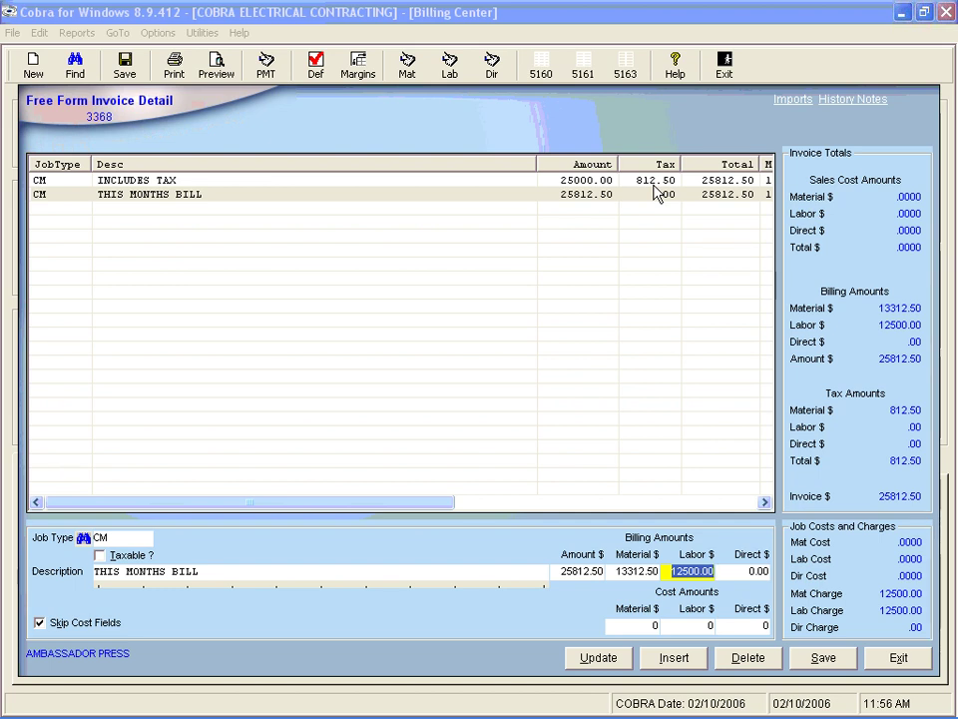
pyautogui.press('Tab')
pyautogui.press('Tab')
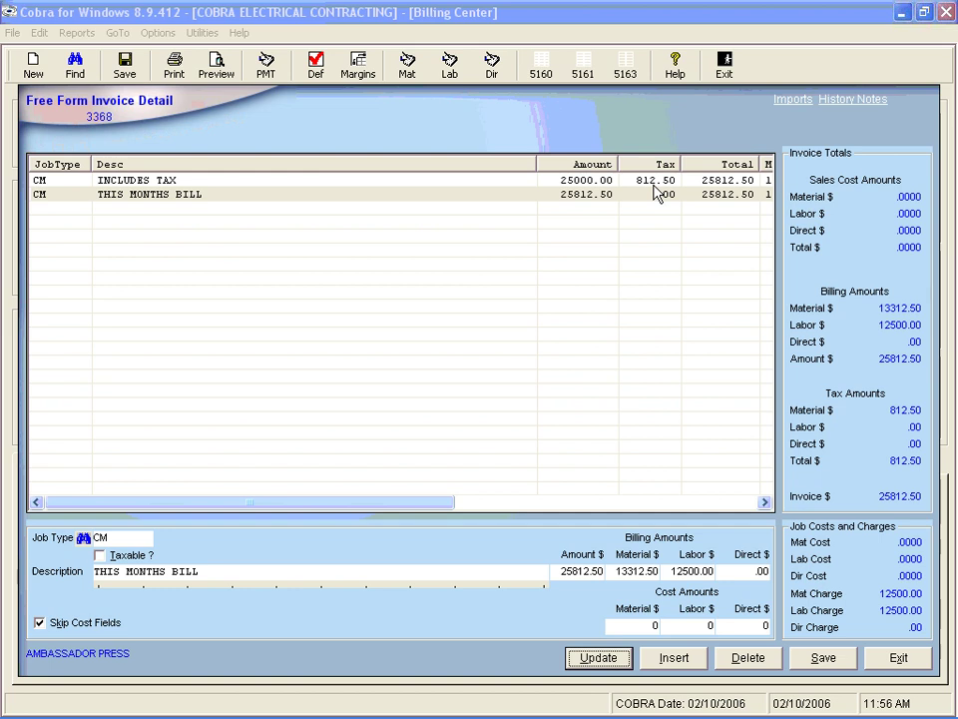
pyautogui.press('Return')
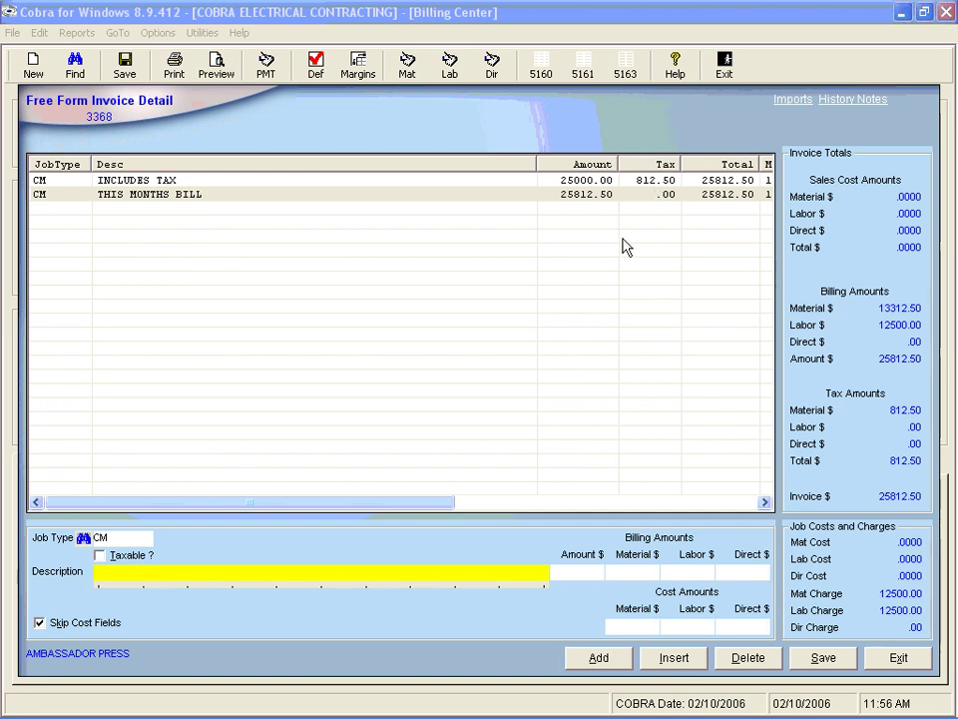
# - Load the INCLUDES TAX line and widen the Material and Labor columns to compare both lines' billing splits
pyautogui.click(467, 185)
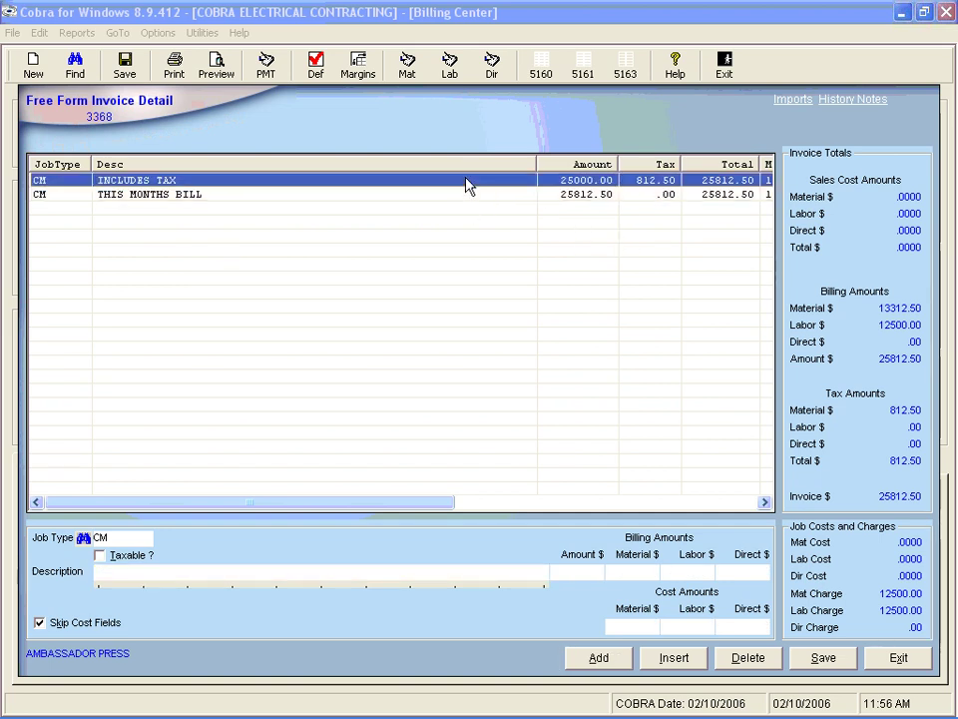
pyautogui.doubleClick(467, 184)
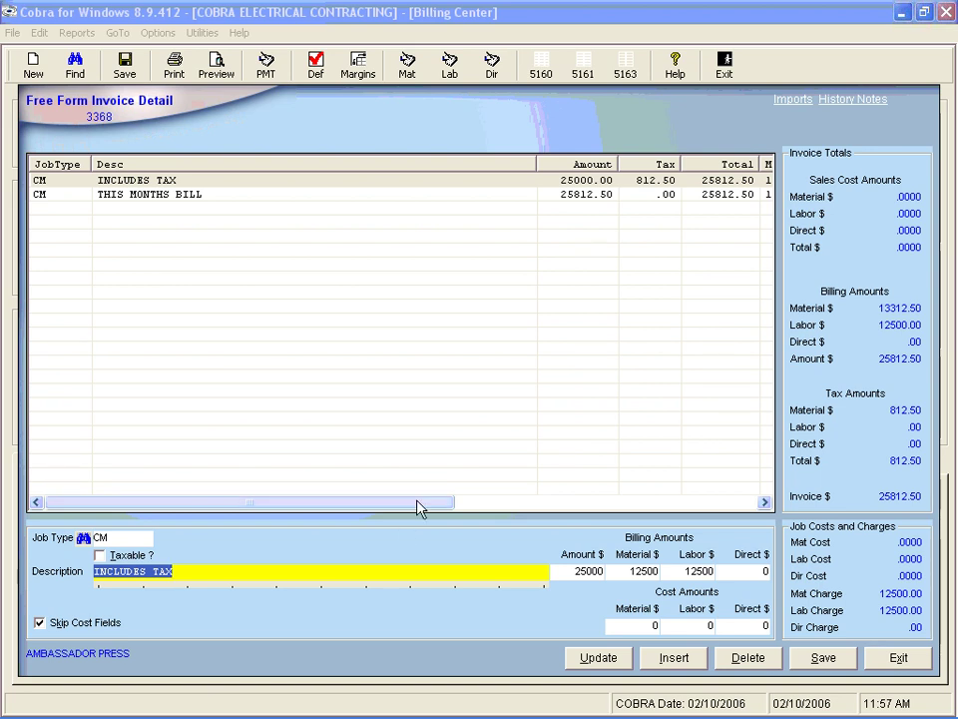
pyautogui.moveTo(419, 508); pyautogui.dragTo(536, 507)
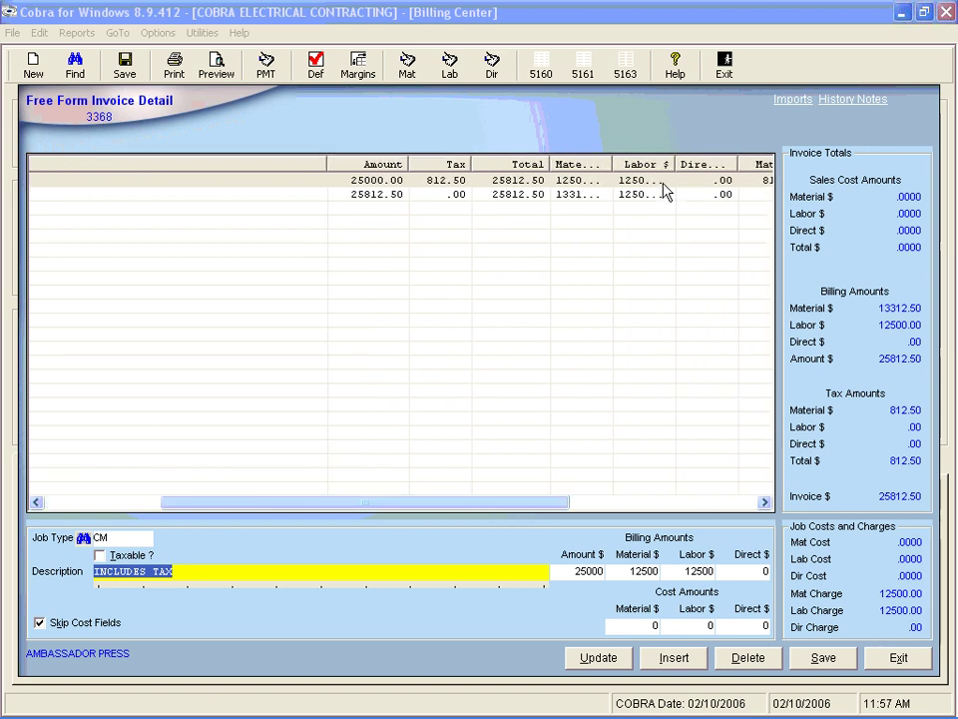
pyautogui.moveTo(613, 164); pyautogui.dragTo(631, 163)
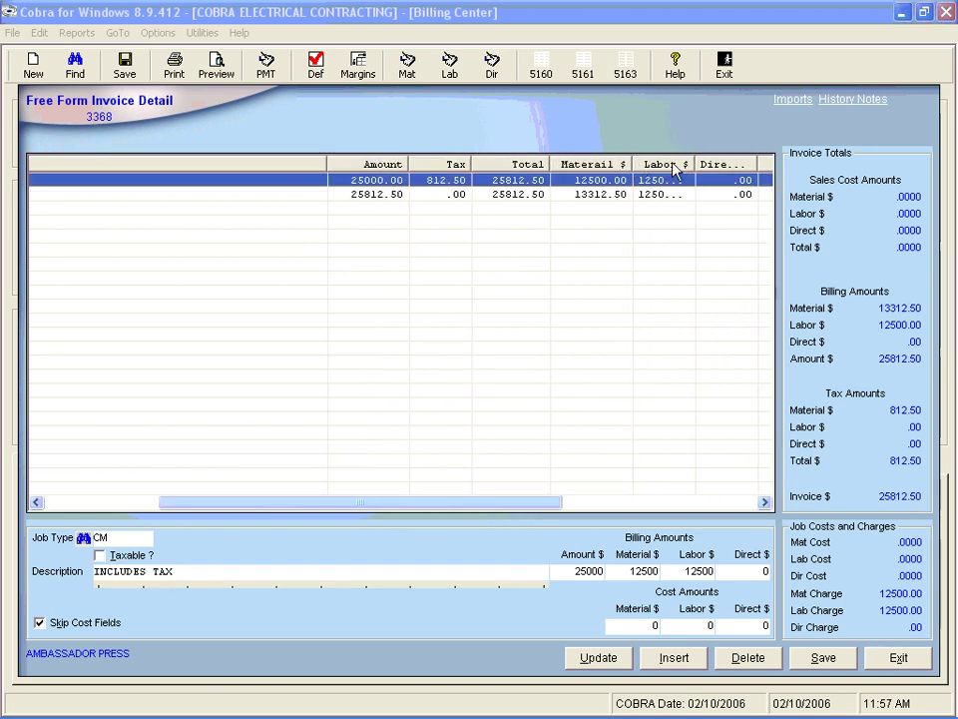
pyautogui.moveTo(695, 164); pyautogui.dragTo(714, 164)
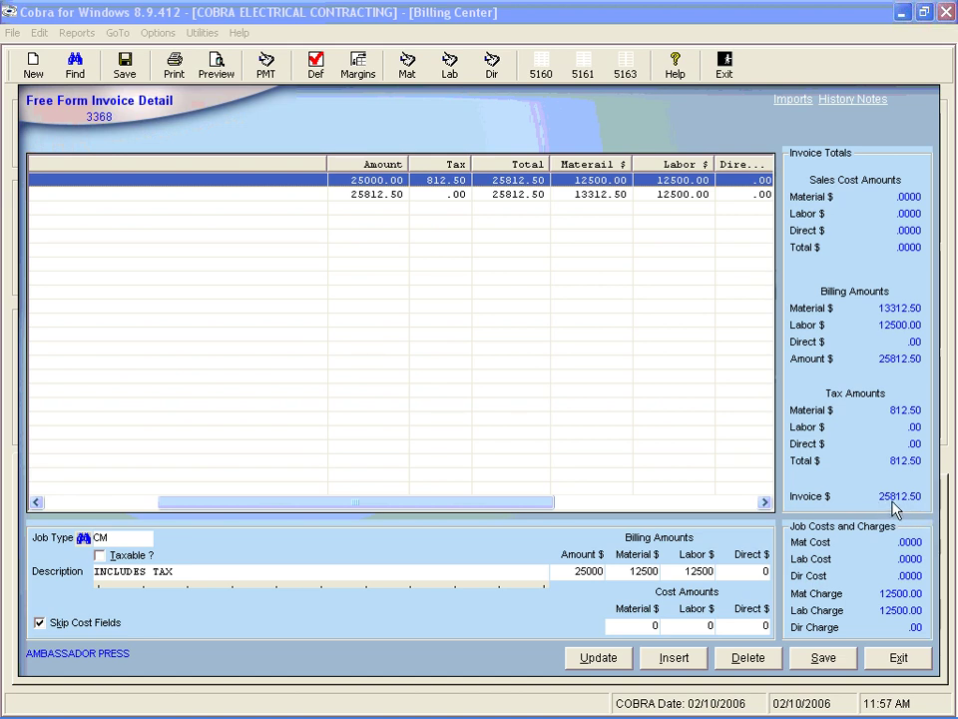
# - Leave the free form invoice detail with its items saved, and check the invoice's print preview
pyautogui.click(892, 663)
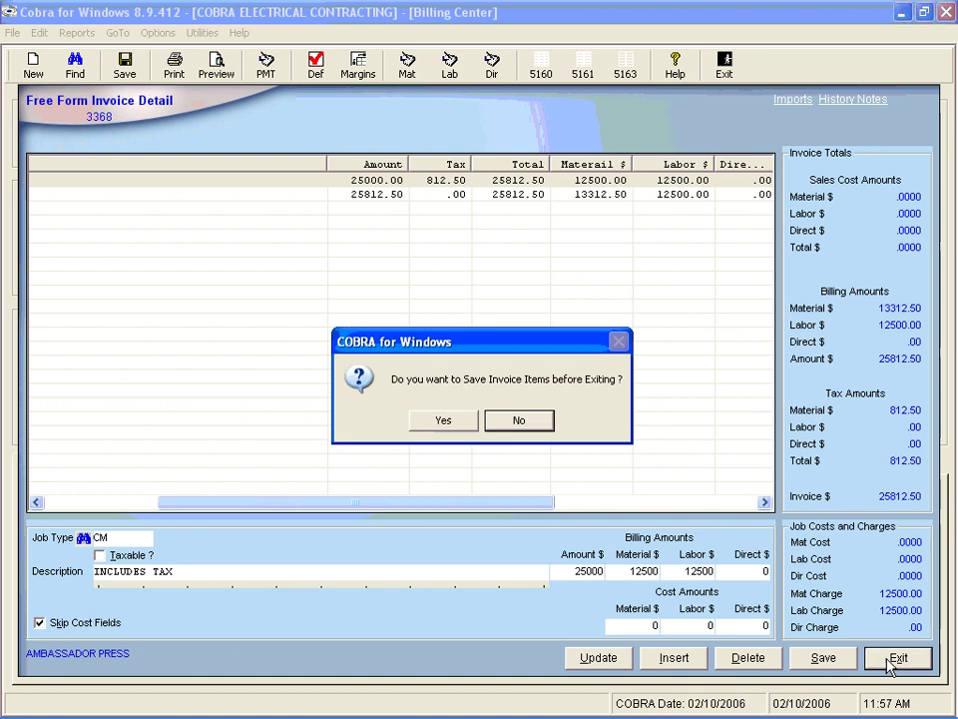
pyautogui.click(425, 421)
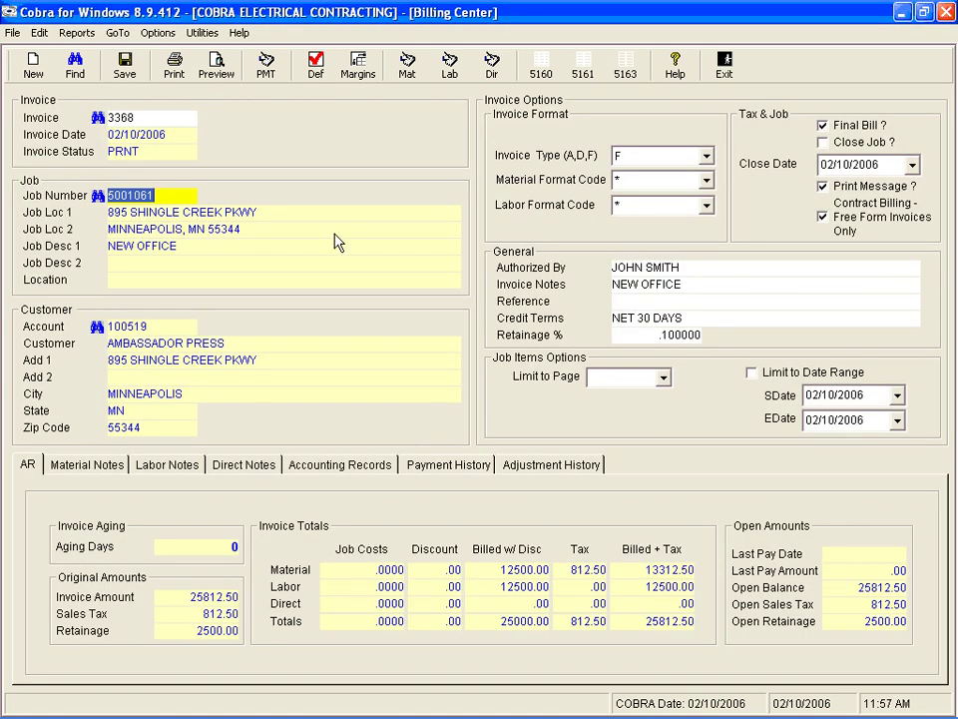
pyautogui.click(219, 68)
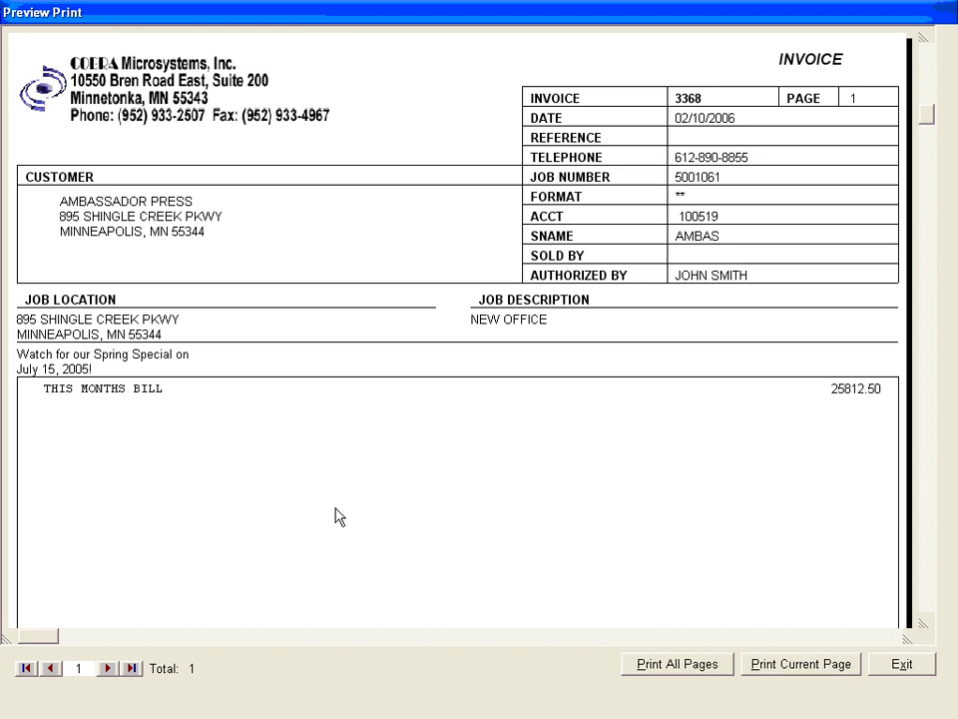
pyautogui.click(904, 669)
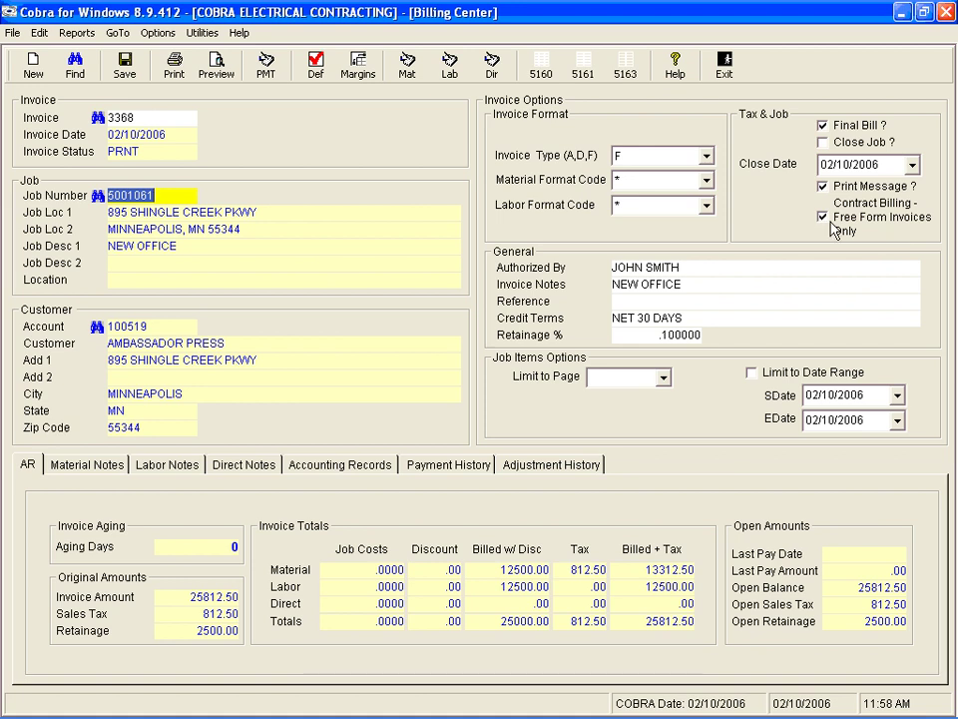
# - Reopen the free form invoice detail to review the INCLUDES TAX line with a wider Amount column, and exit
pyautogui.click(115, 32)
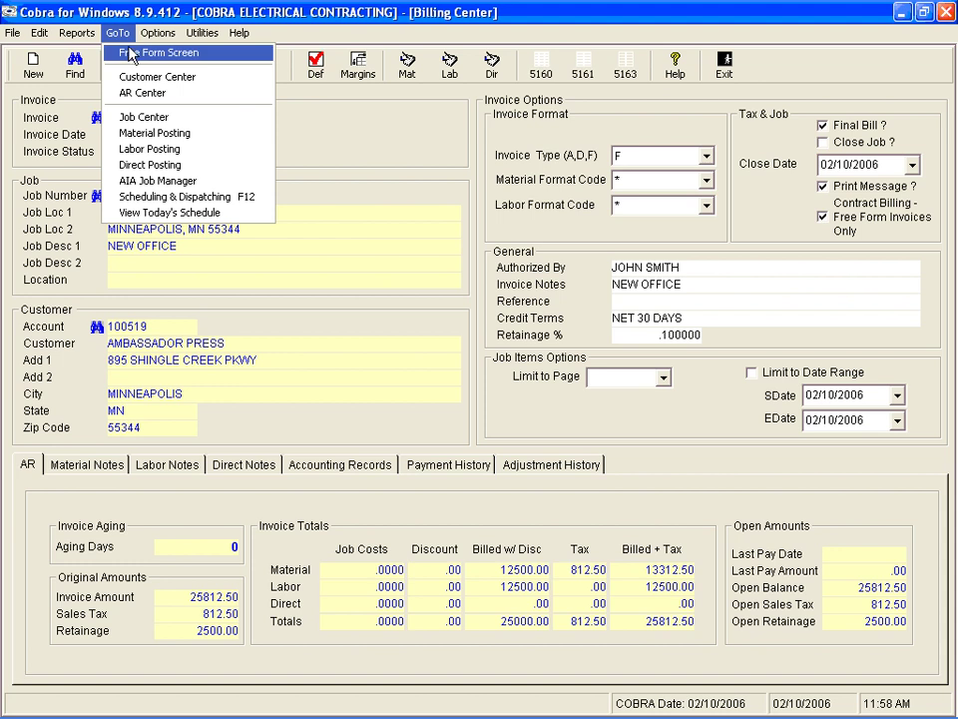
pyautogui.click(130, 54)
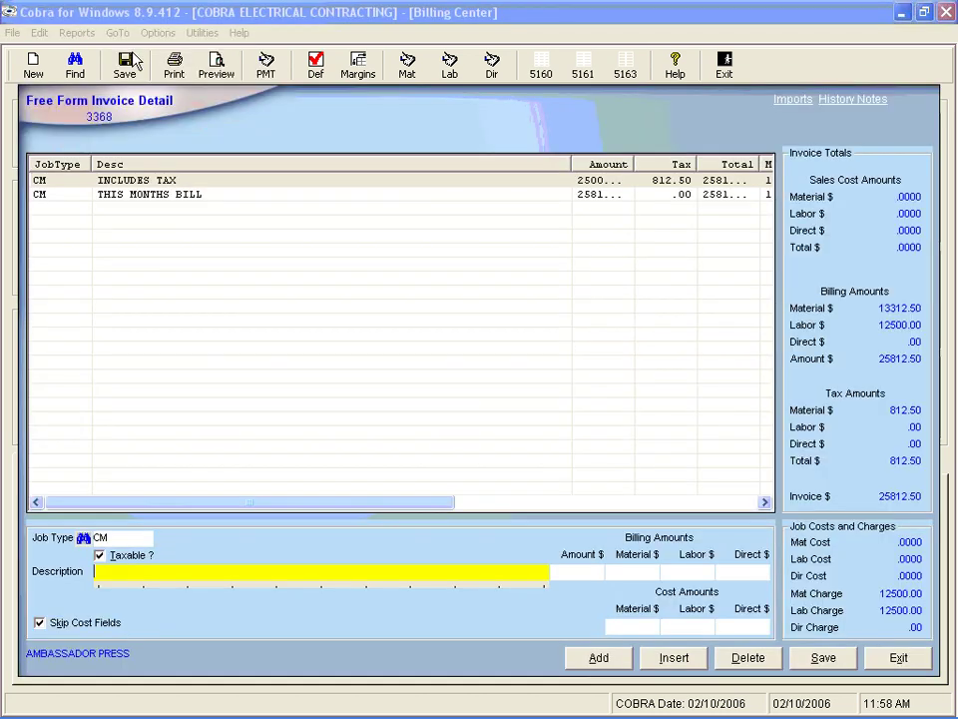
pyautogui.click(276, 181)
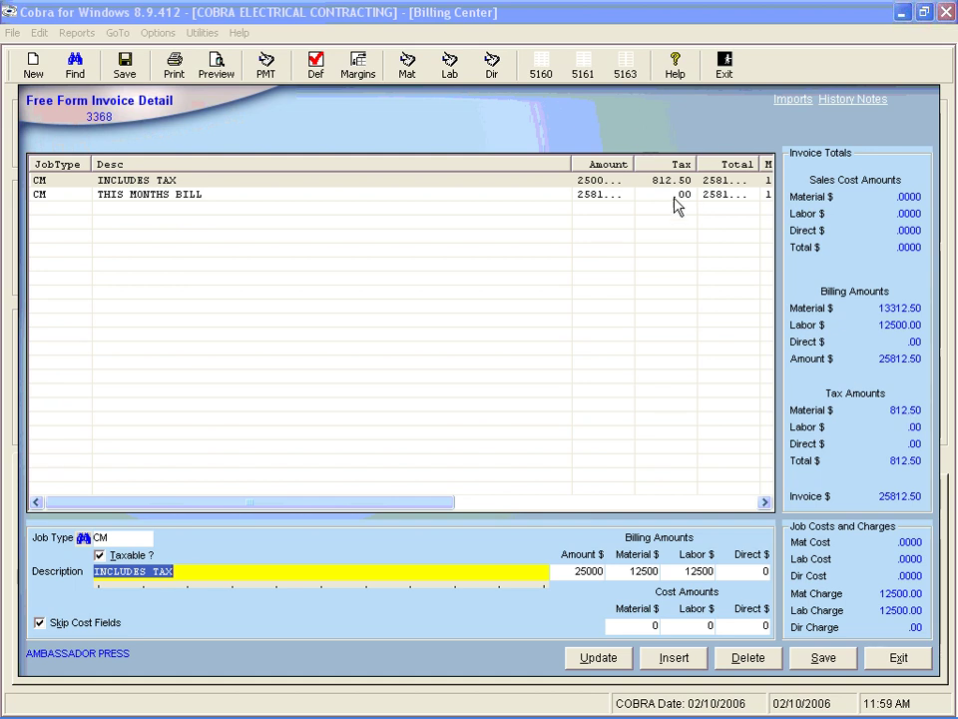
pyautogui.moveTo(637, 164); pyautogui.dragTo(653, 164)
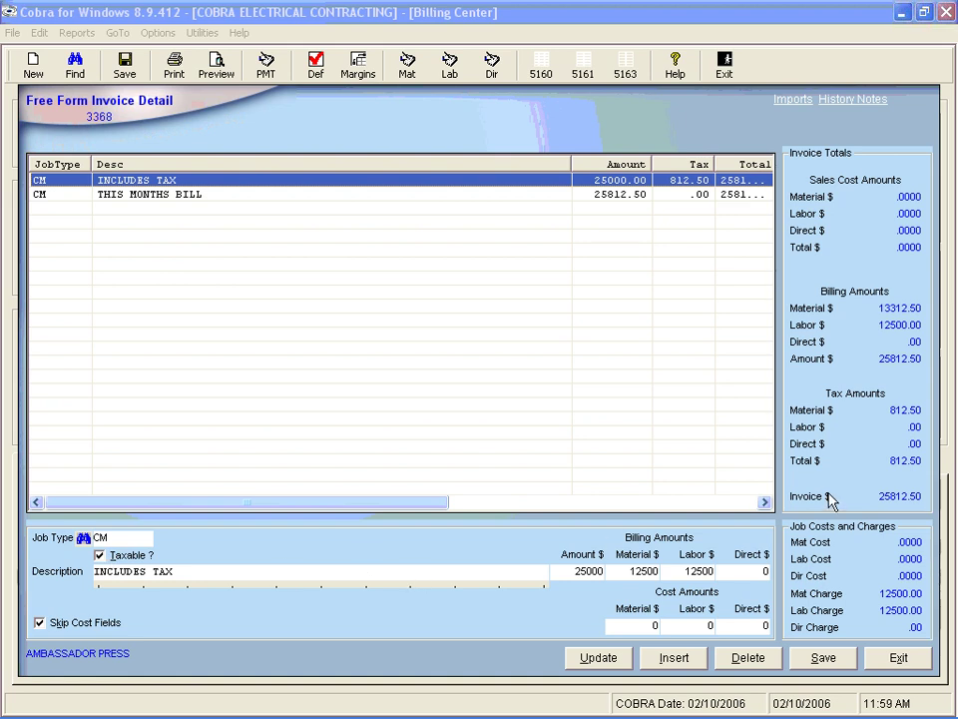
pyautogui.click(899, 659)
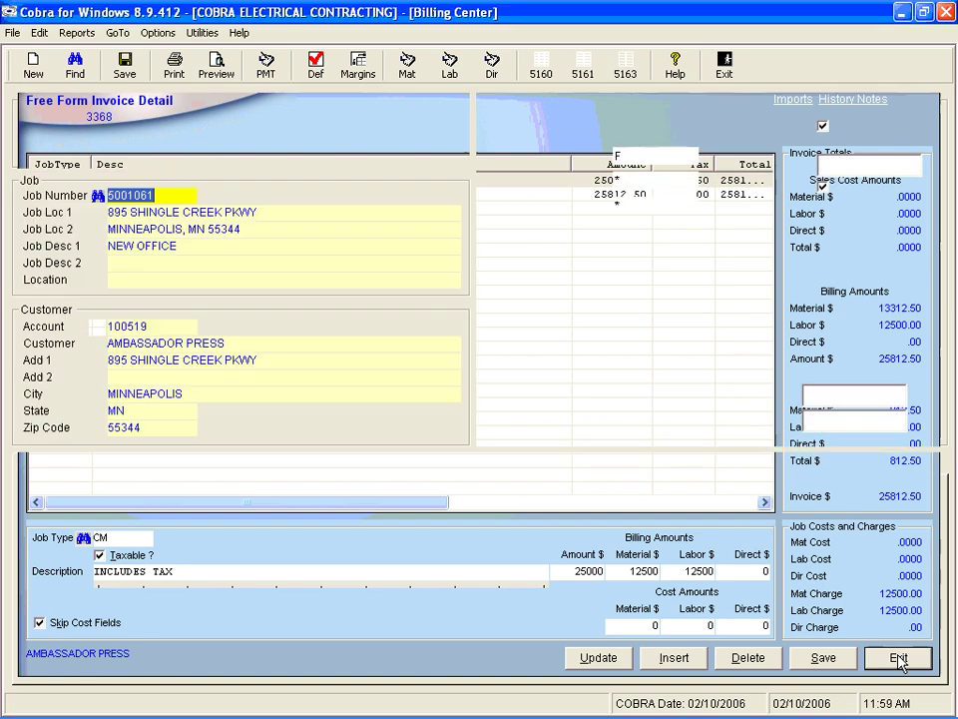